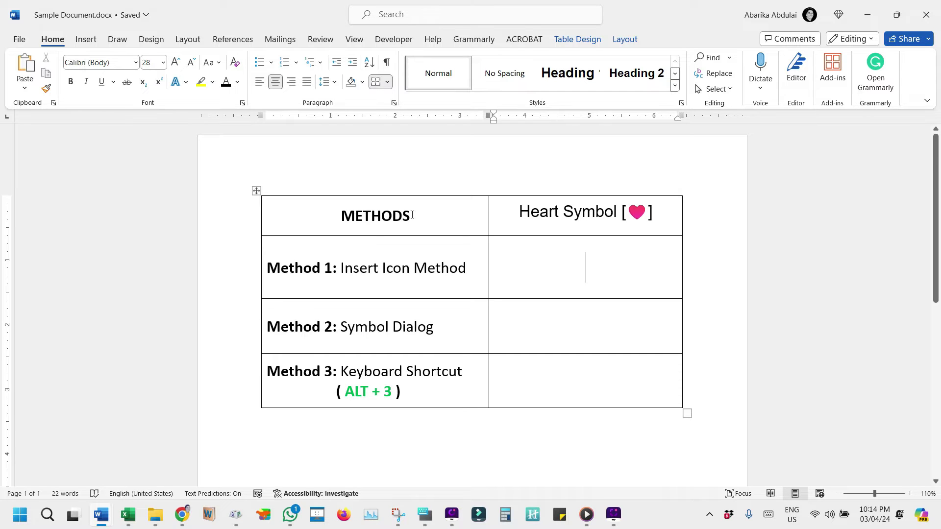
Search the stock icon library for 'heart' and select the solid black heart instead of the outline one.
left_click(88, 42)
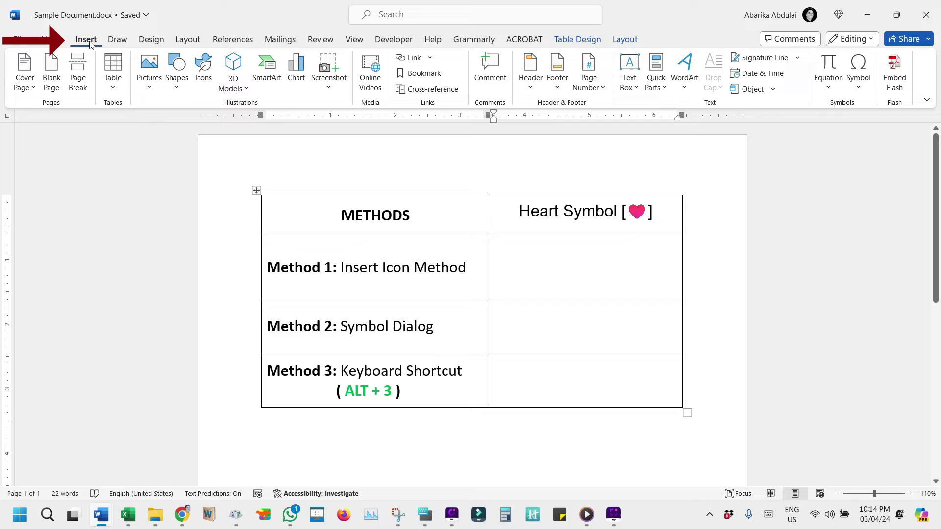
left_click(209, 68)
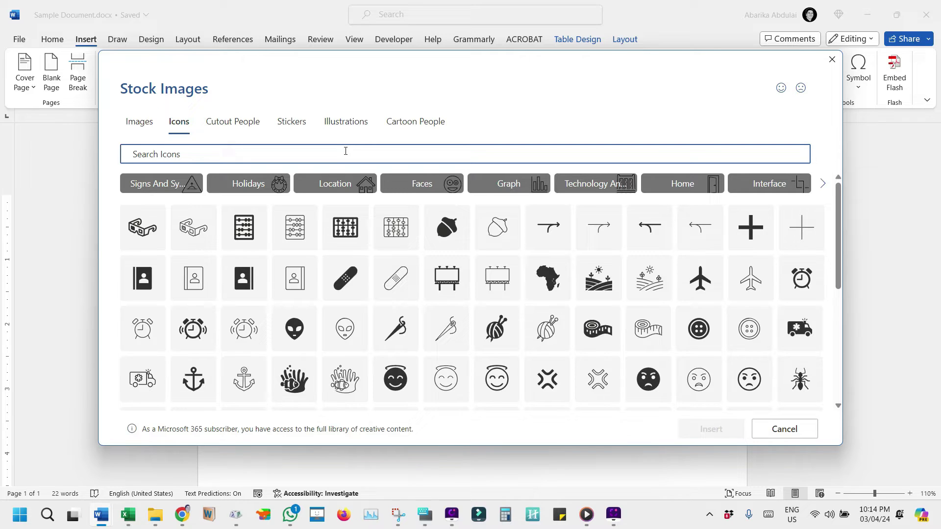
type("heart")
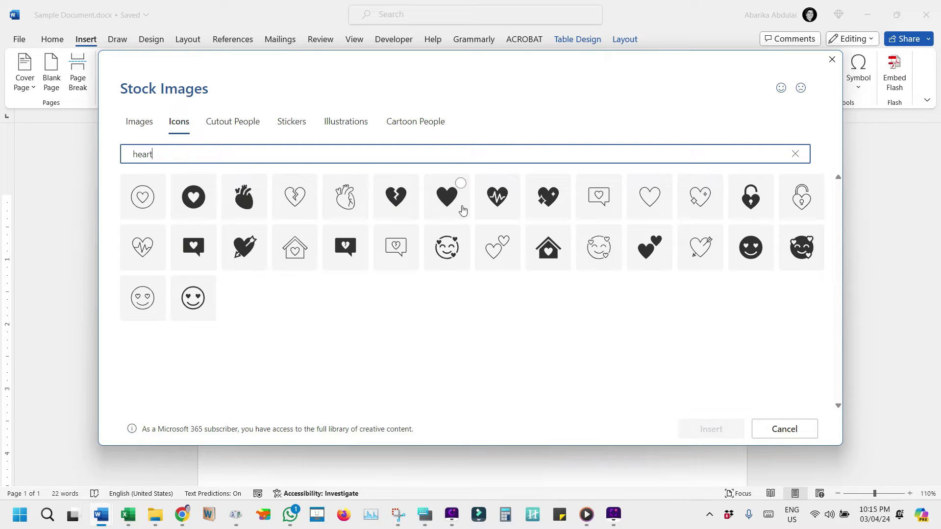
mouse_move(650, 197)
left_click(657, 212)
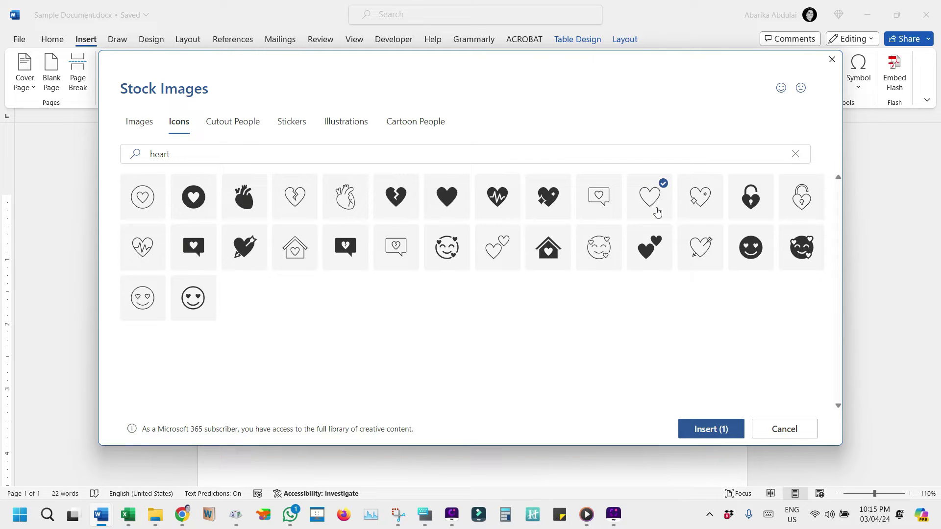
left_click(657, 211)
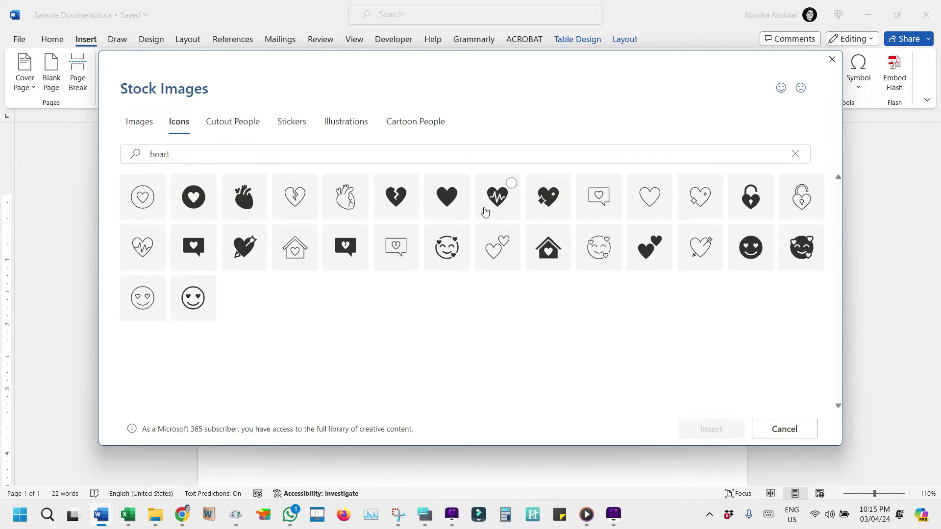
left_click(462, 209)
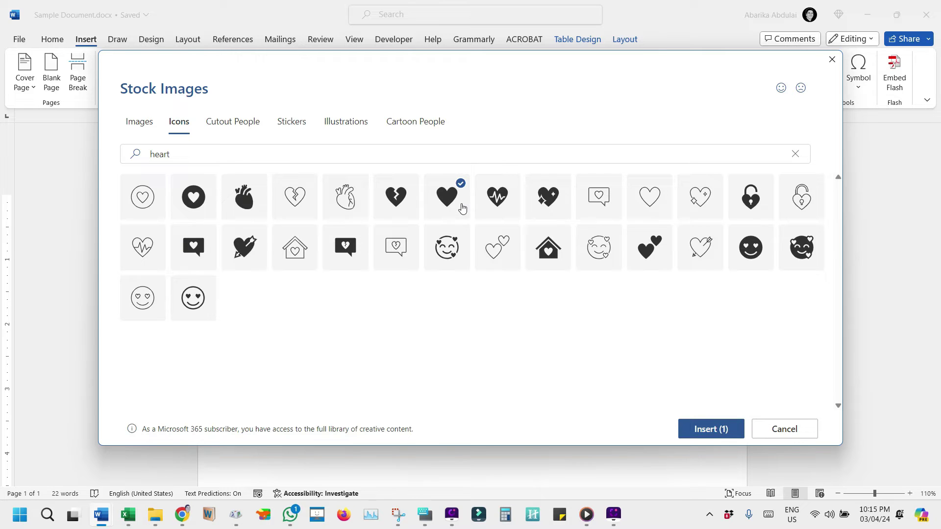
Insert the solid heart icon into the Method 1 cell and shrink it from 1 to 0.71 inch.
left_click(714, 430)
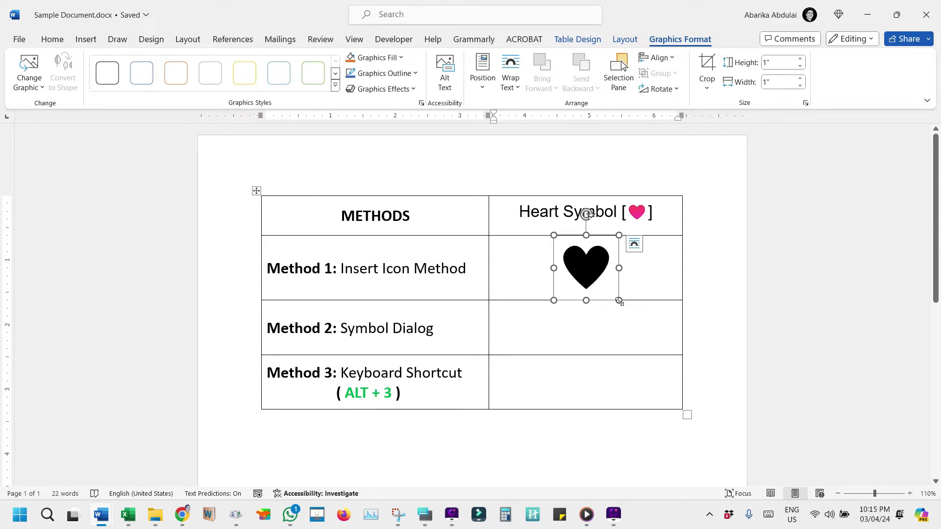
left_click_drag(618, 300, 601, 284)
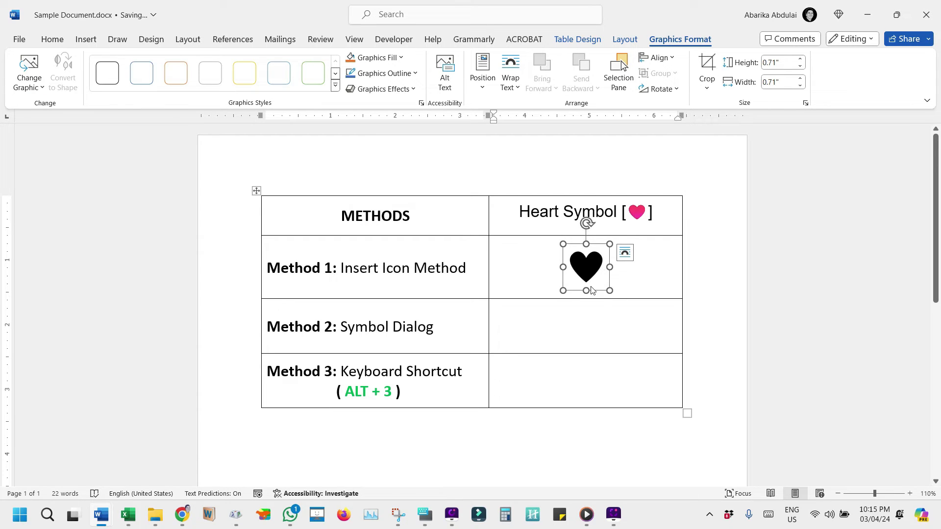
Place the cursor in the empty Method 2 cell and open the More Symbols dialog.
left_click(600, 325)
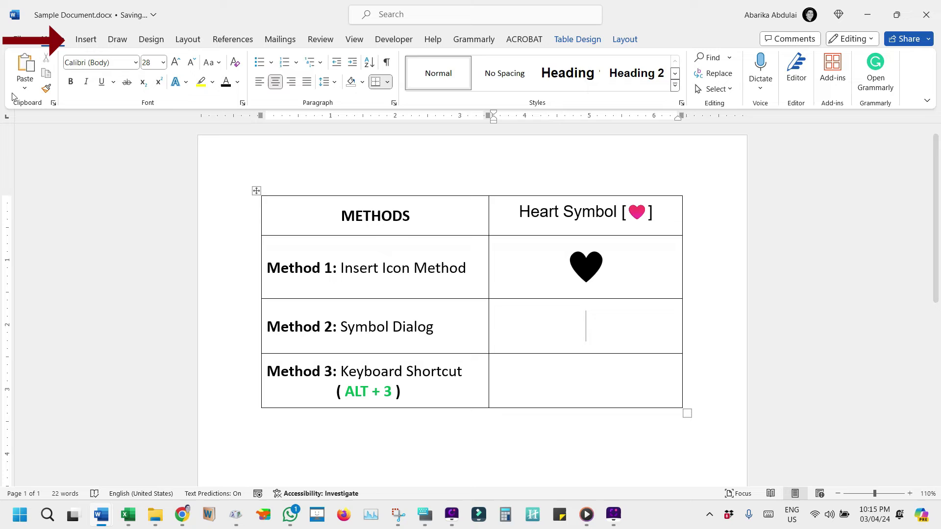
left_click(84, 40)
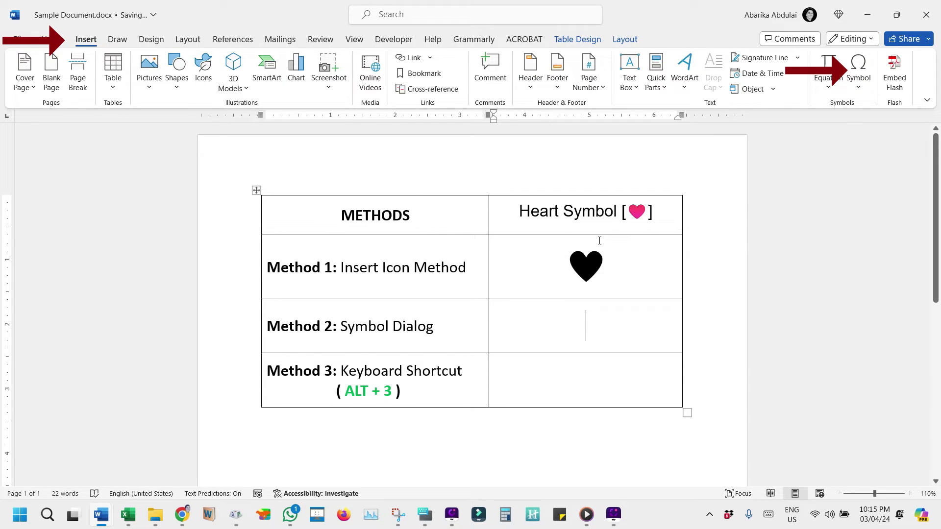
left_click(858, 74)
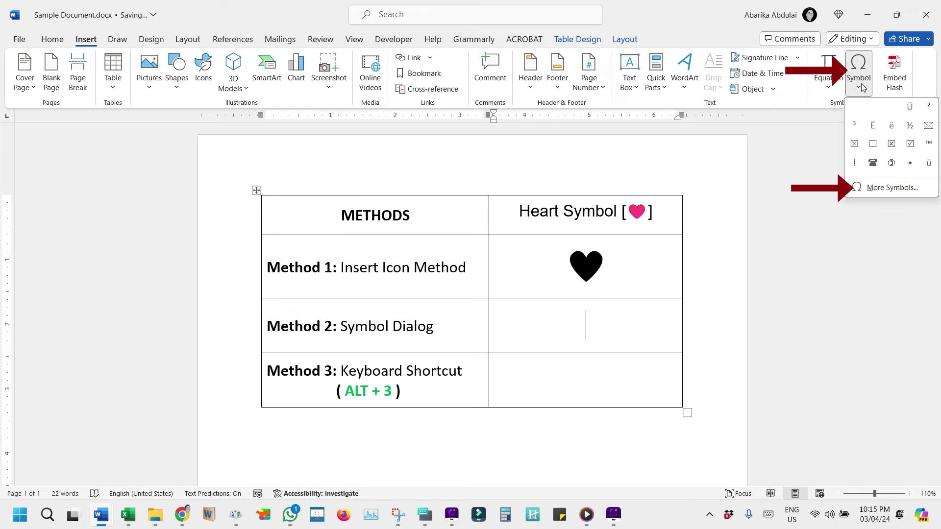
left_click(875, 186)
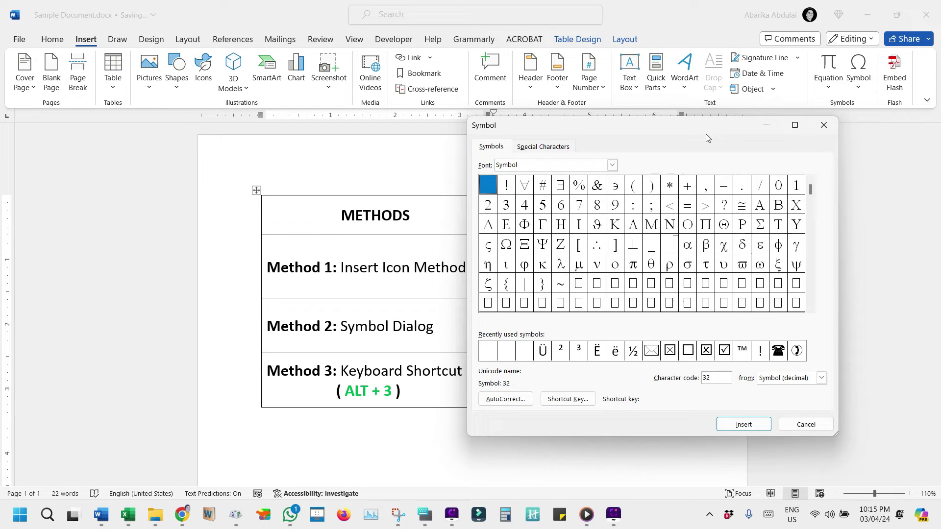
Switch the Symbol dialog's font to Symbol.
left_click(612, 165)
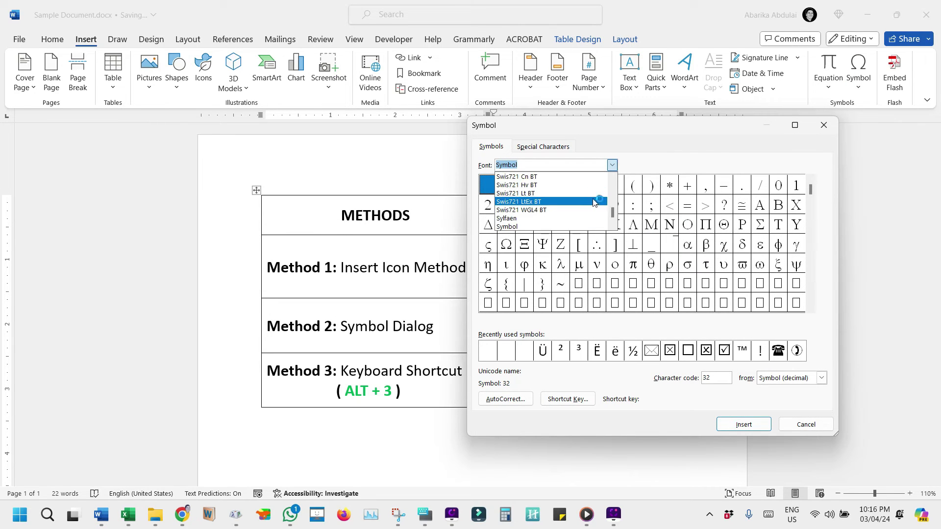
left_click_drag(613, 213, 613, 181)
left_click(597, 178)
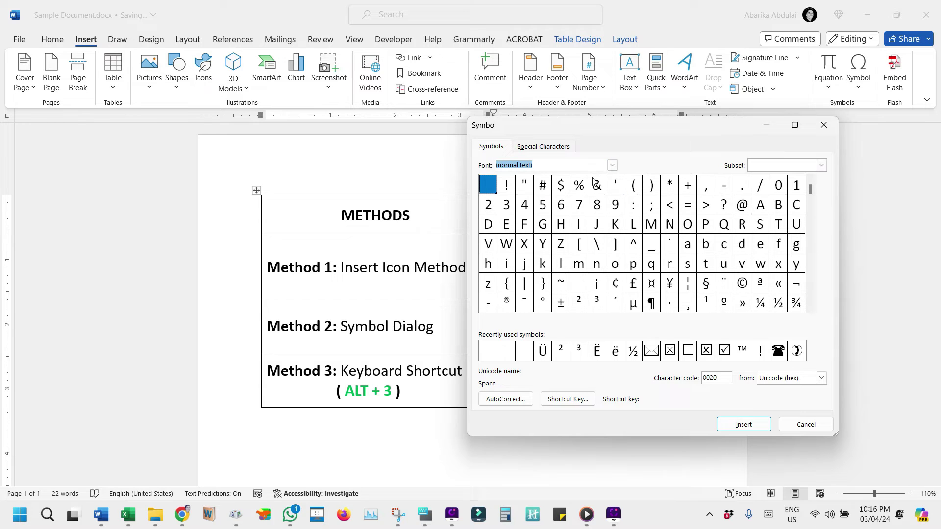
left_click(612, 165)
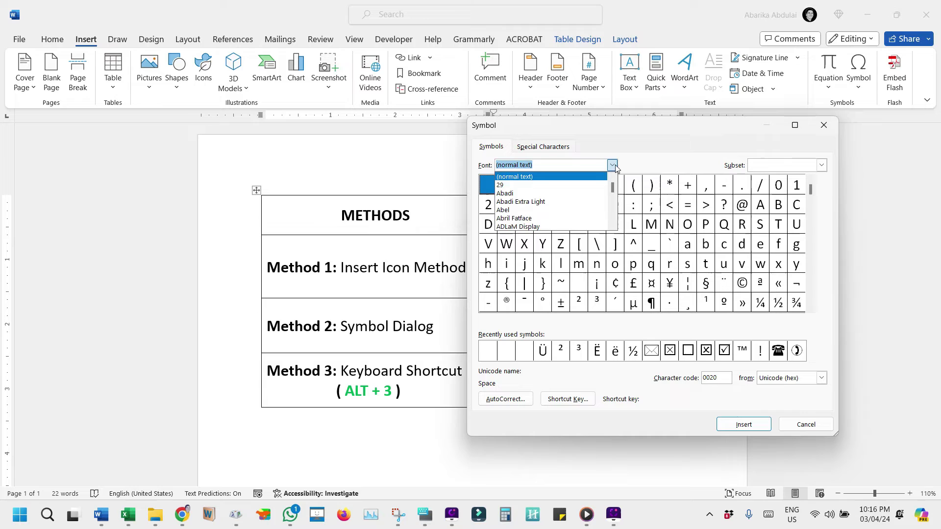
type("symbol")
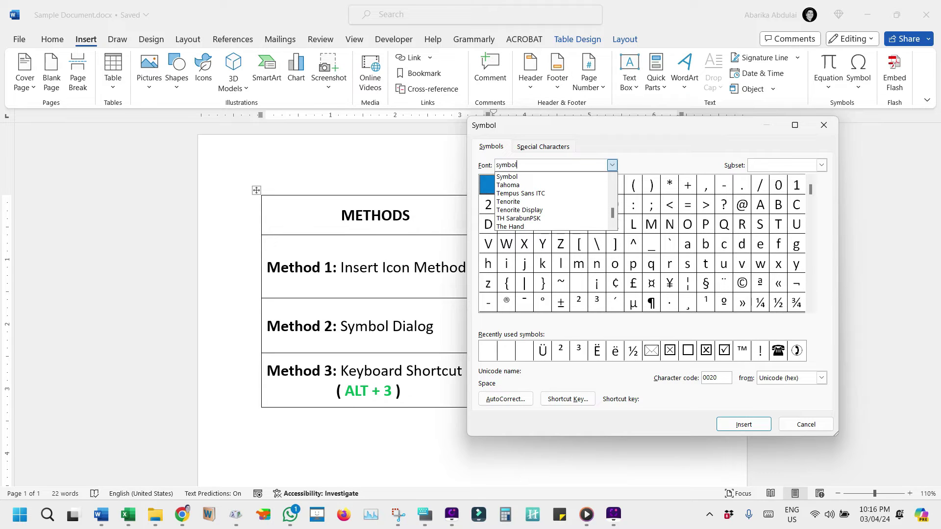
left_click(615, 165)
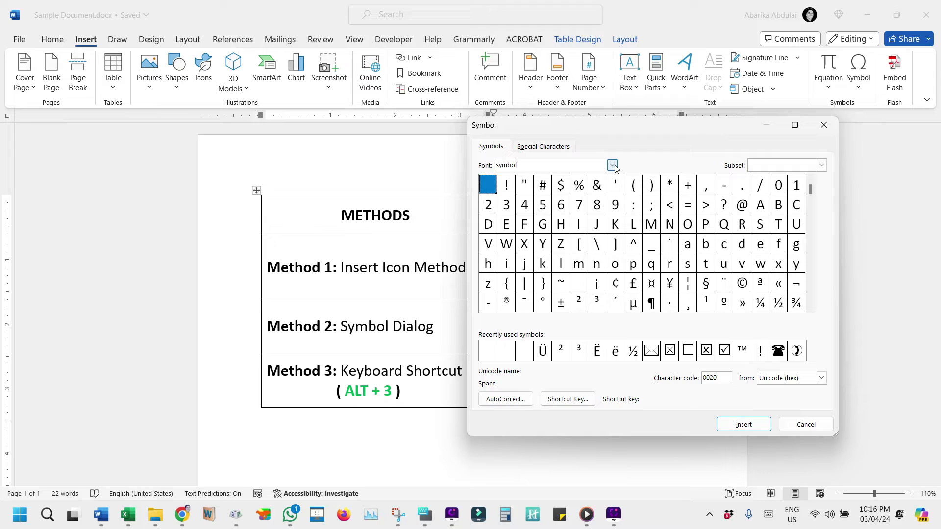
left_click(611, 167)
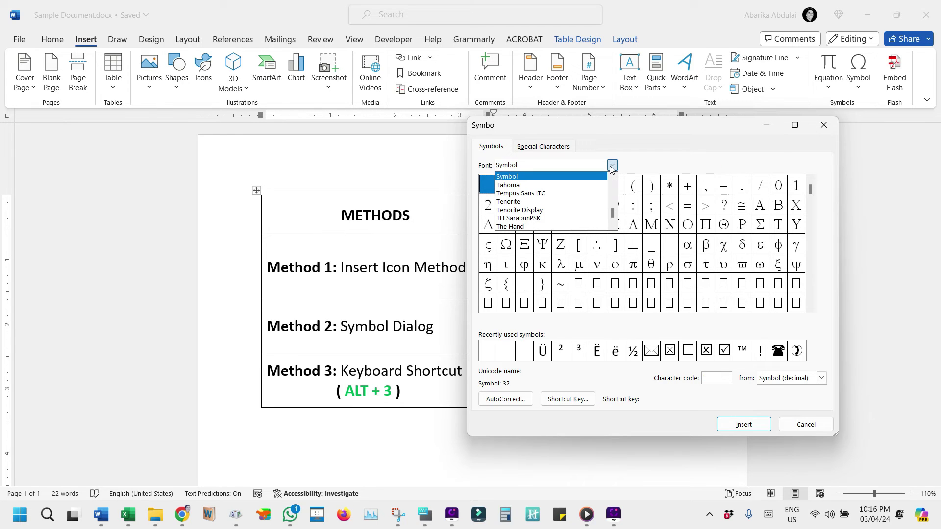
left_click(612, 167)
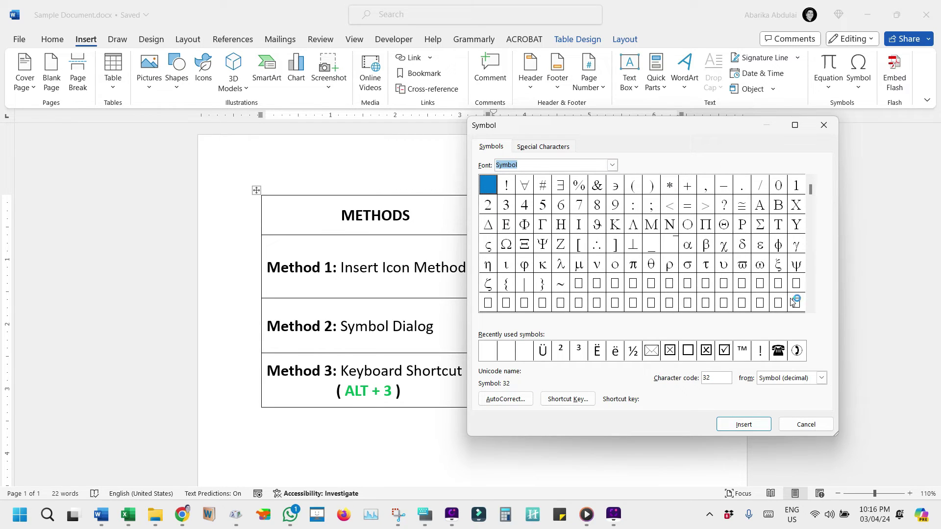
Insert the Symbol-font heart (code 169) into the Method 2 cell and close the dialog.
left_click(809, 308)
left_click(810, 309)
left_click(809, 308)
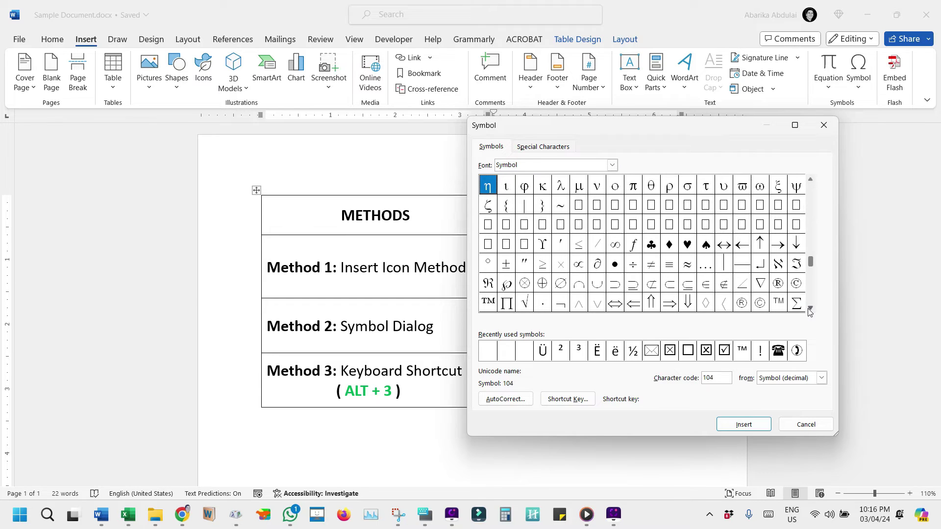
left_click(688, 249)
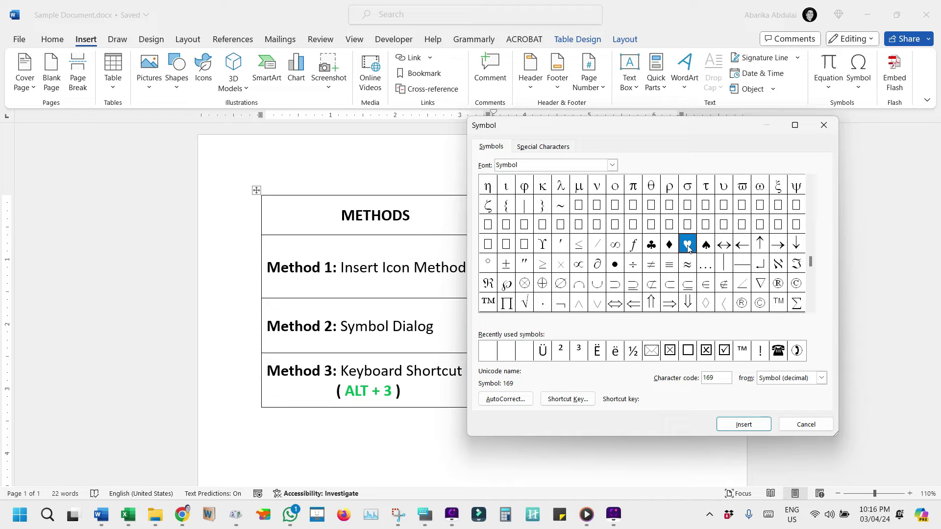
left_click(755, 430)
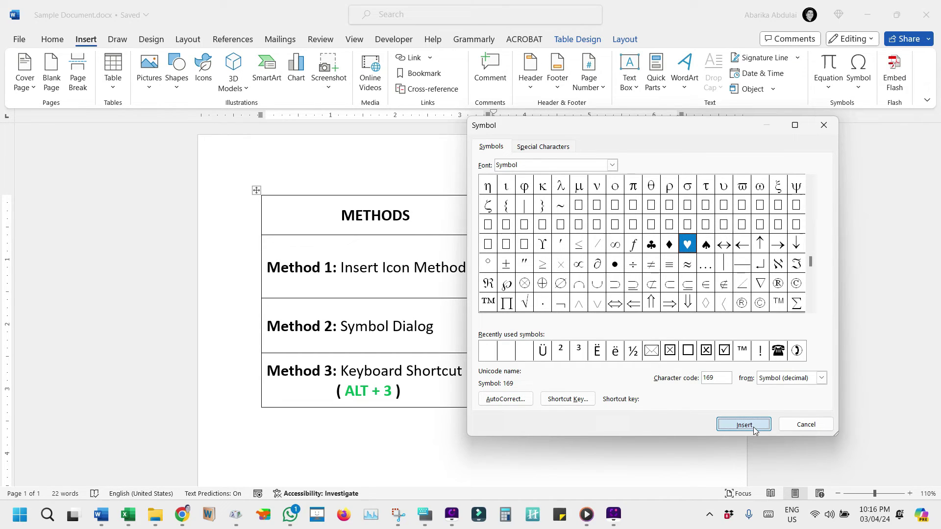
left_click(794, 426)
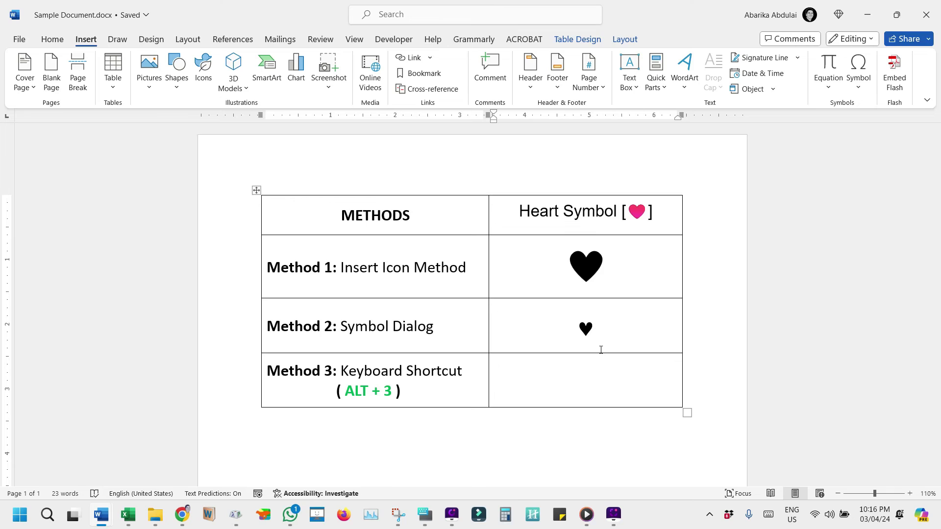
Enter a pink heart in the Method 3 cell with Alt+3.
left_click(598, 382)
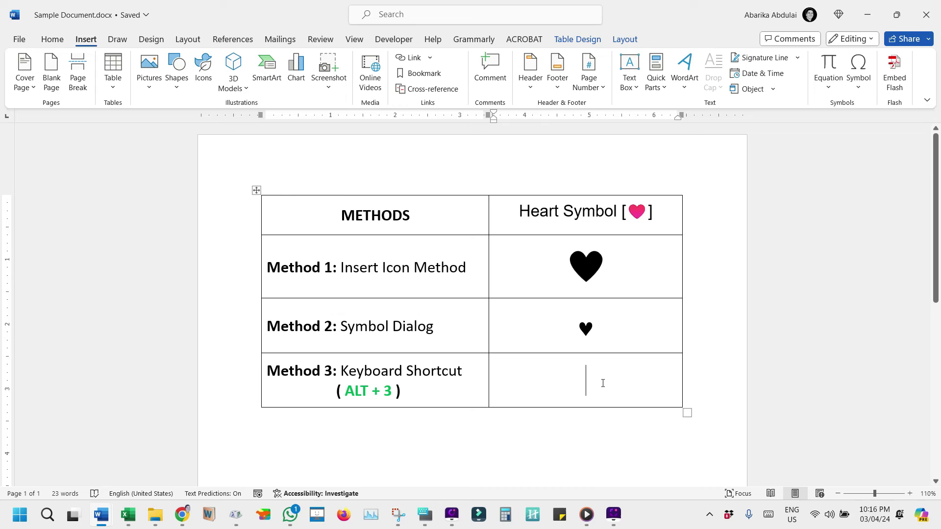
key("alt+3")
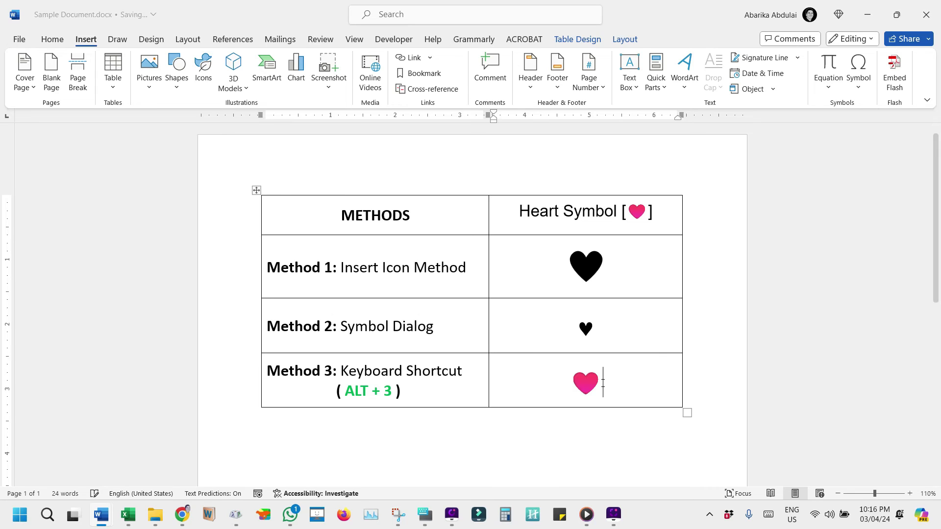